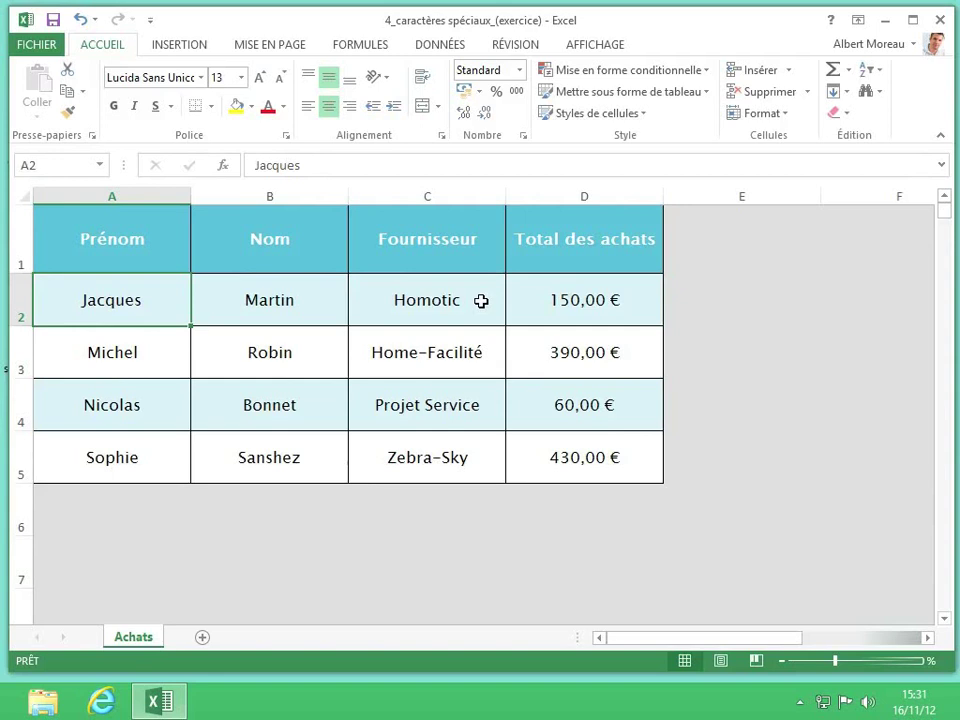
Step: Insert the copyright symbol © from the Times New Roman symbol set after Homotic in cell C2
{"action": "double_click", "coordinate": [481, 301]}
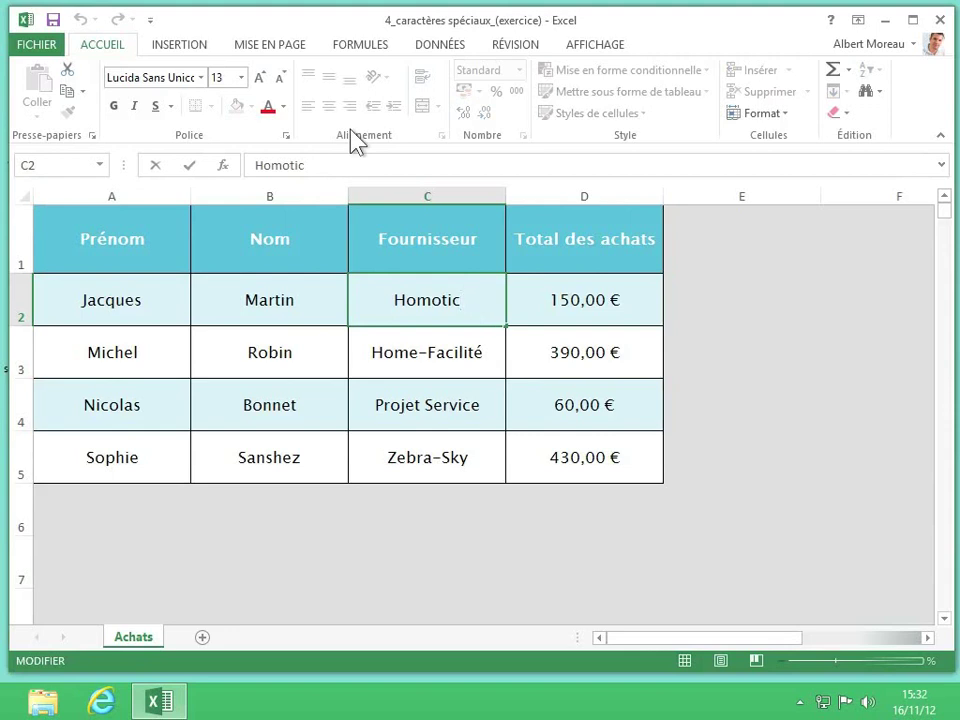
{"action": "left_click", "coordinate": [180, 50]}
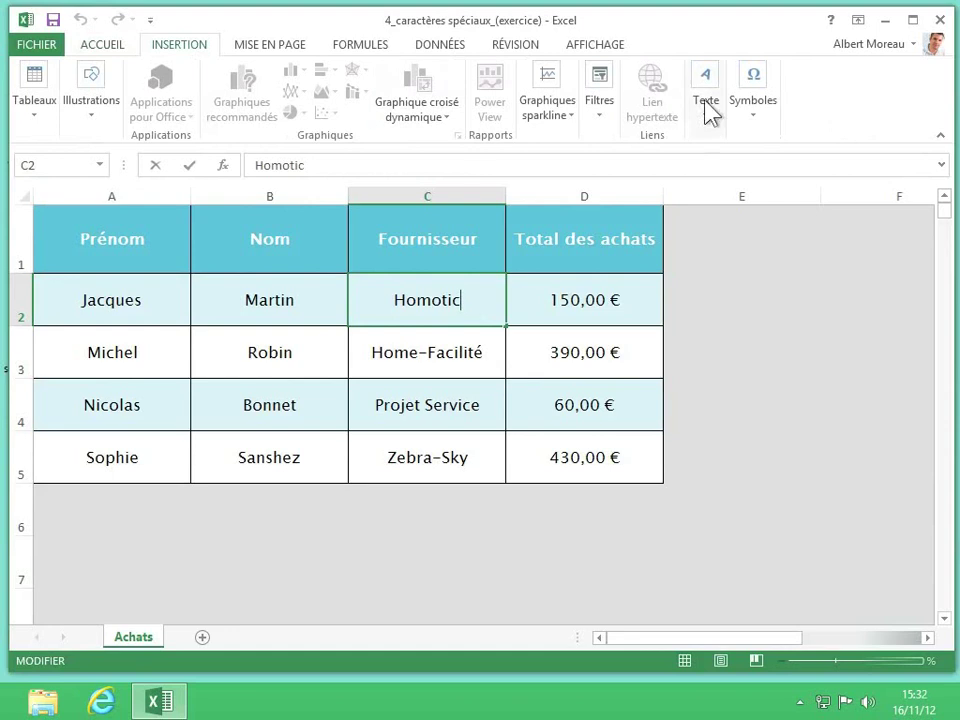
{"action": "left_click", "coordinate": [755, 112]}
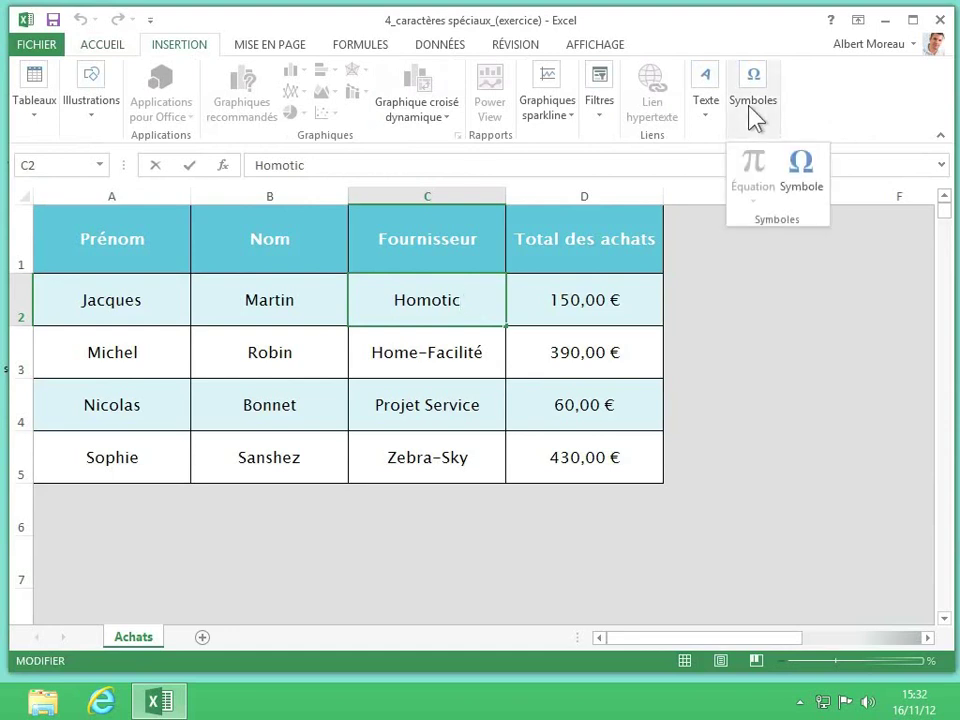
{"action": "left_click", "coordinate": [812, 188]}
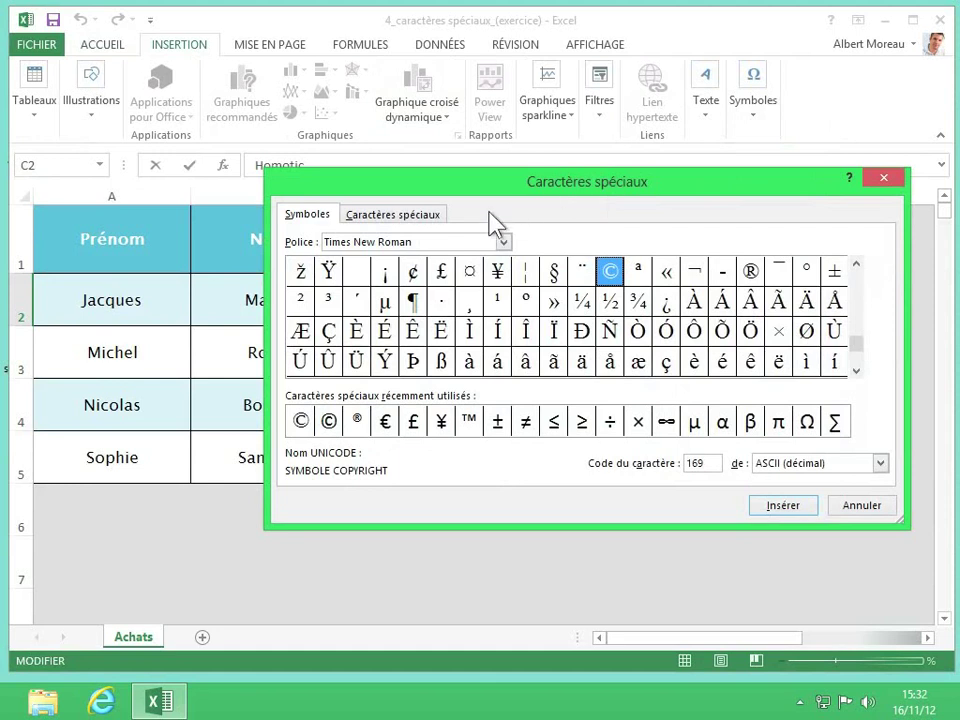
{"action": "left_click", "coordinate": [396, 217]}
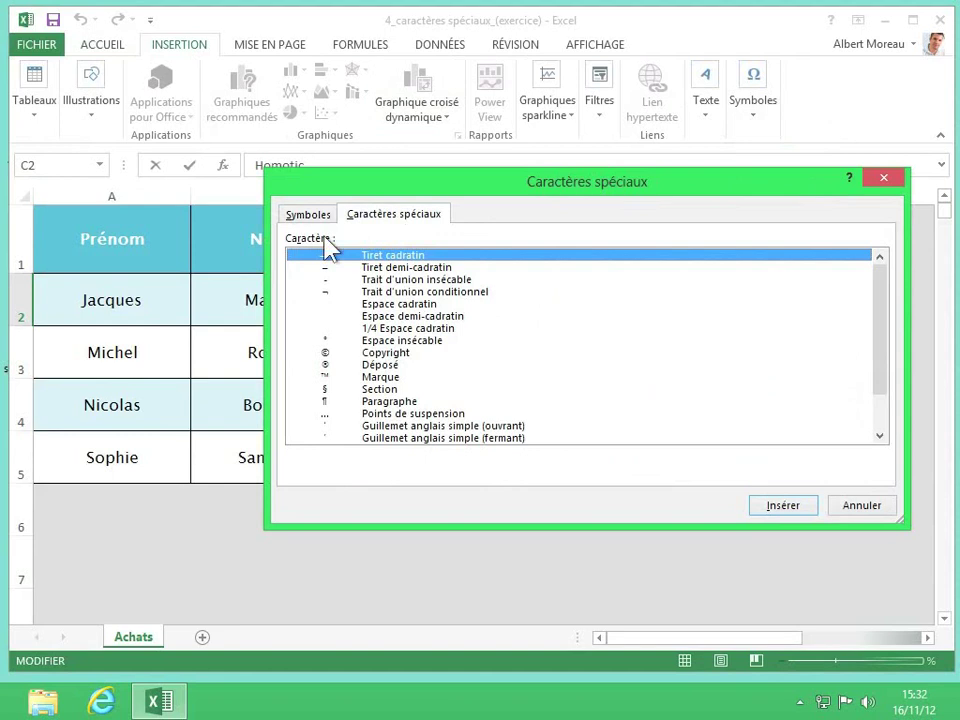
{"action": "left_click", "coordinate": [310, 217]}
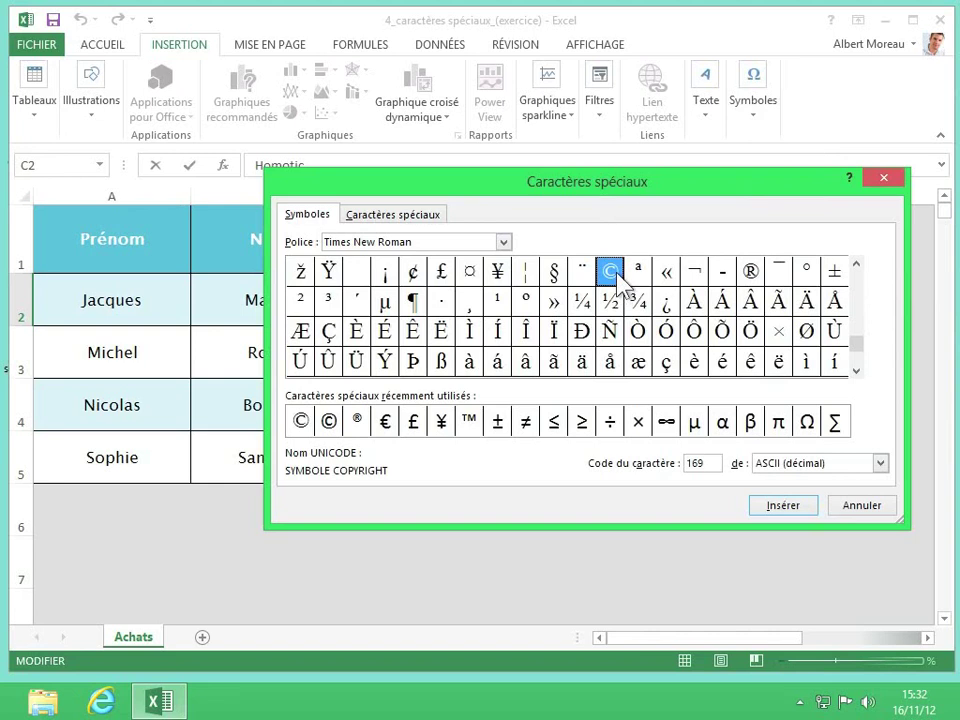
{"action": "left_click", "coordinate": [776, 506]}
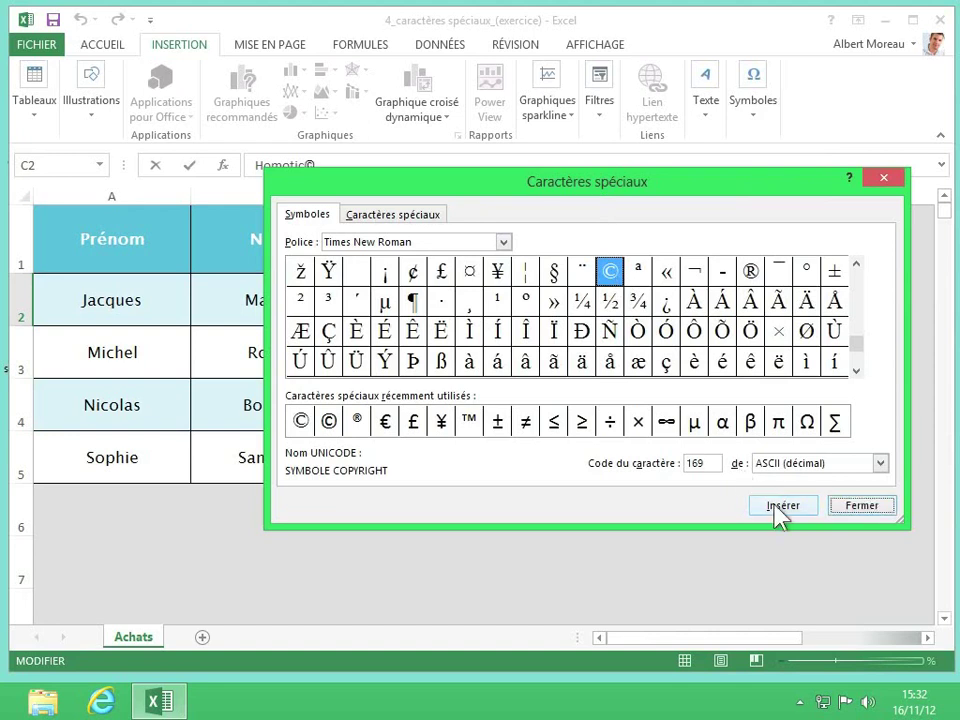
Step: Look through the character code systems available for the © symbol, keep ASCII (décimal), and close the special characters dialog
{"action": "left_click_drag", "start_coordinate": [664, 196], "coordinate": [703, 343]}
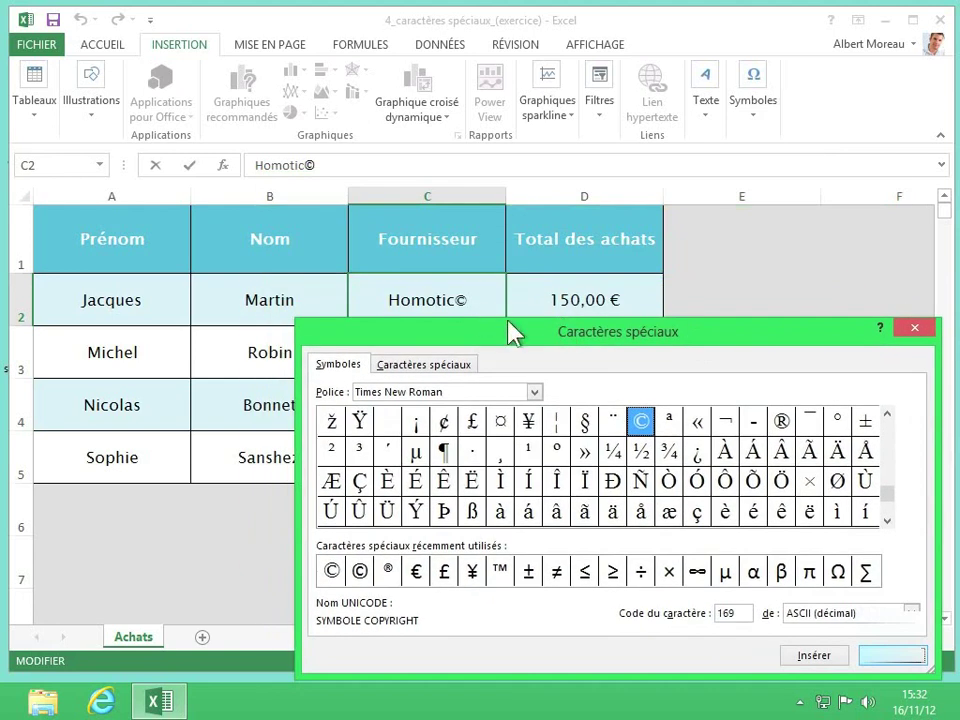
{"action": "left_click_drag", "start_coordinate": [527, 336], "coordinate": [443, 204]}
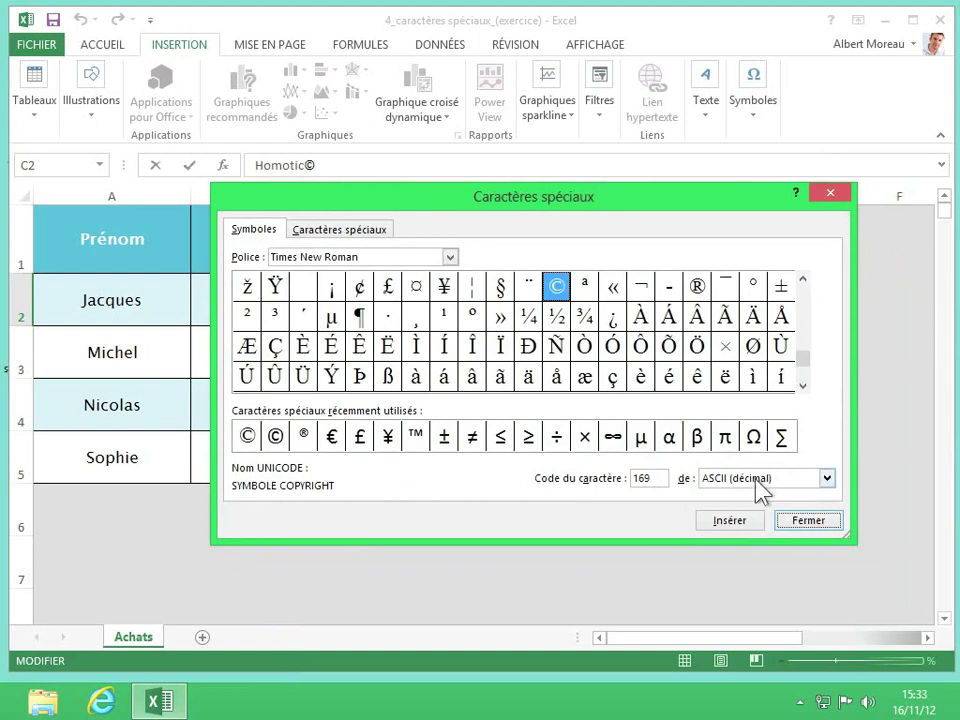
{"action": "left_click", "coordinate": [827, 479]}
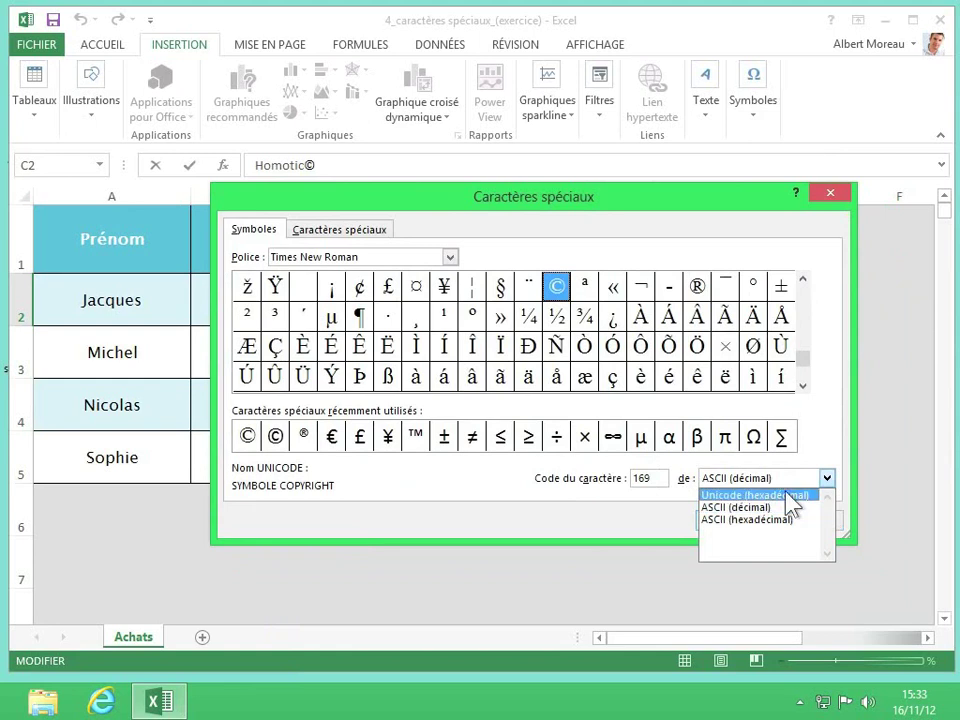
{"action": "left_click", "coordinate": [758, 507]}
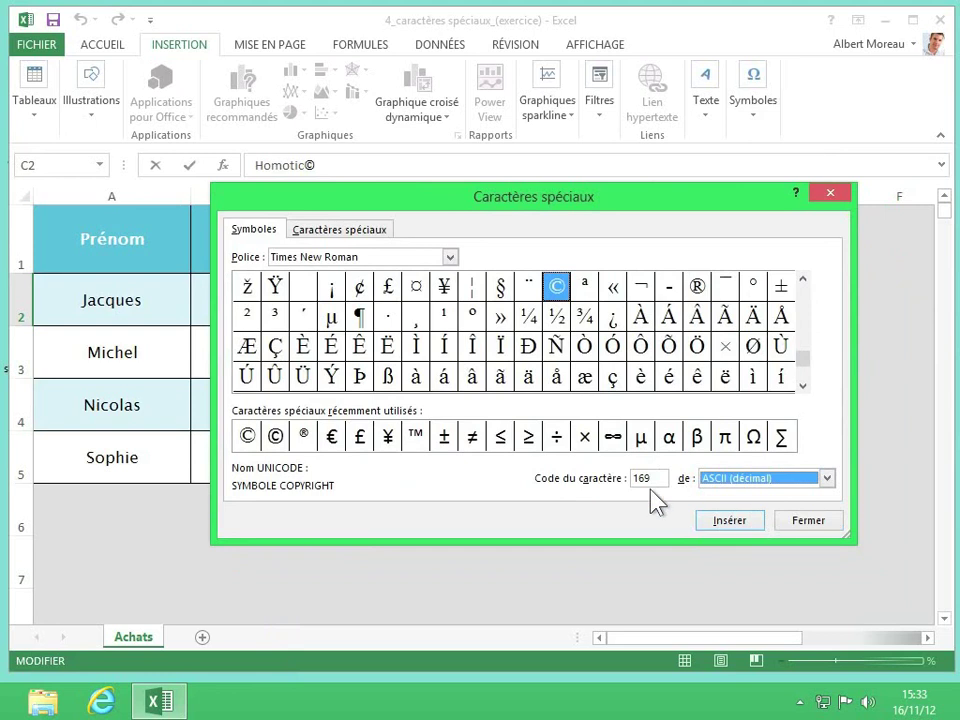
{"action": "left_click", "coordinate": [810, 519]}
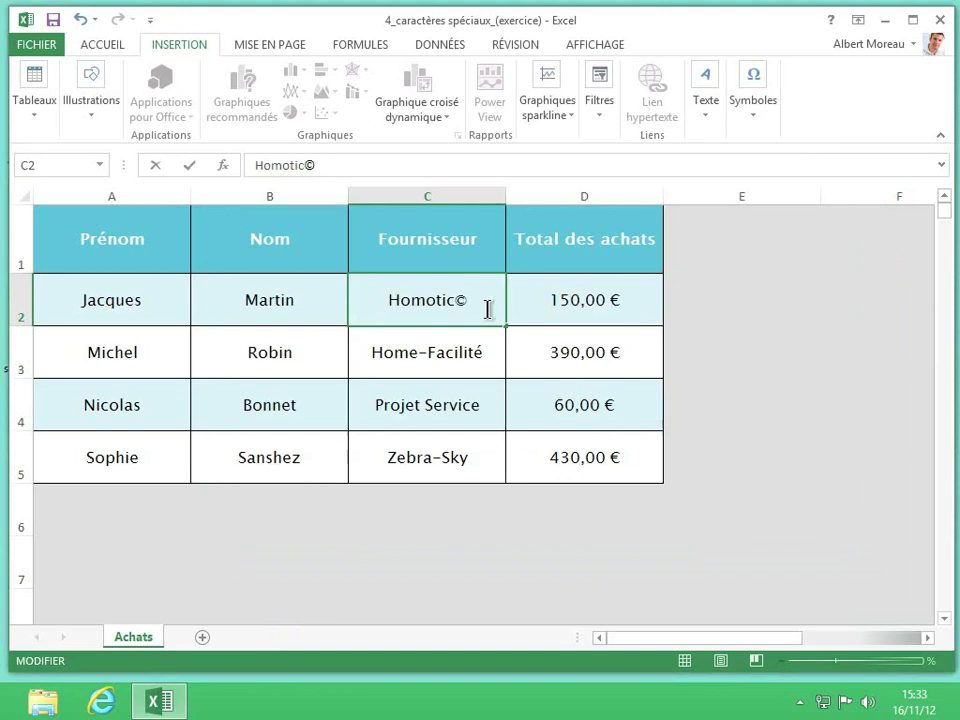
Step: Replace the © after Homotic in C2 with ®, and change it back to ©
{"action": "key", "text": "BackSpace"}
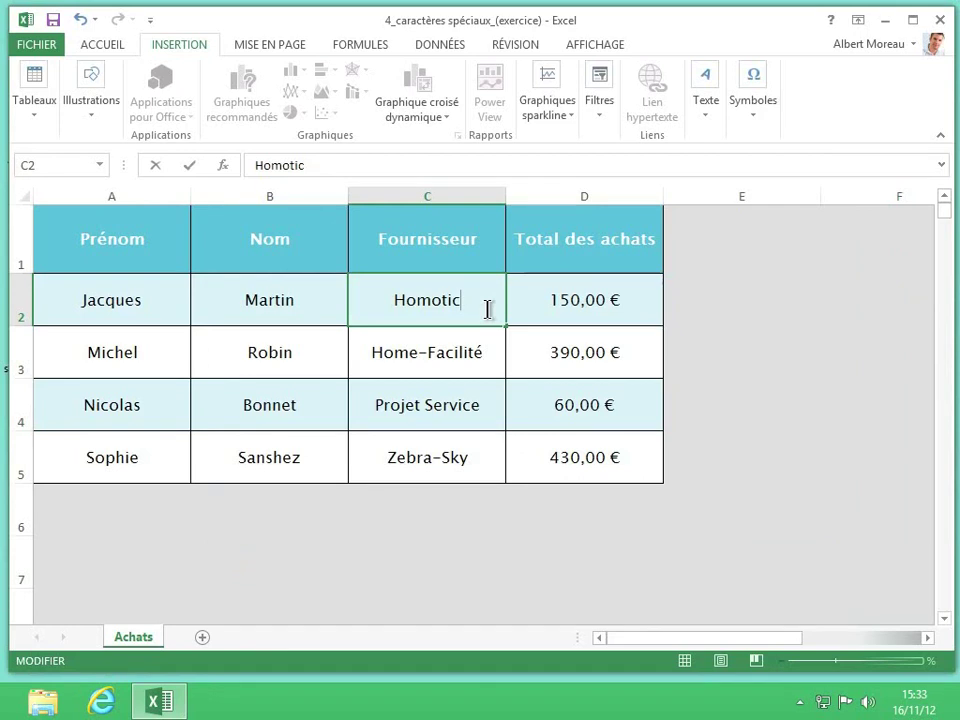
{"action": "type", "text": "®"}
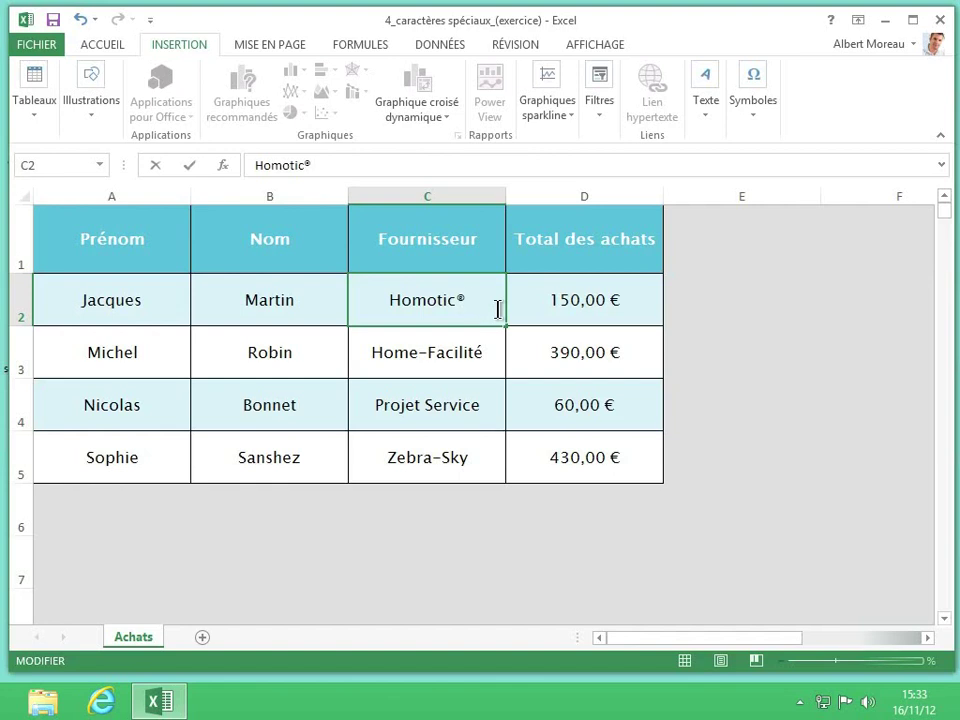
{"action": "key", "text": "BackSpace"}
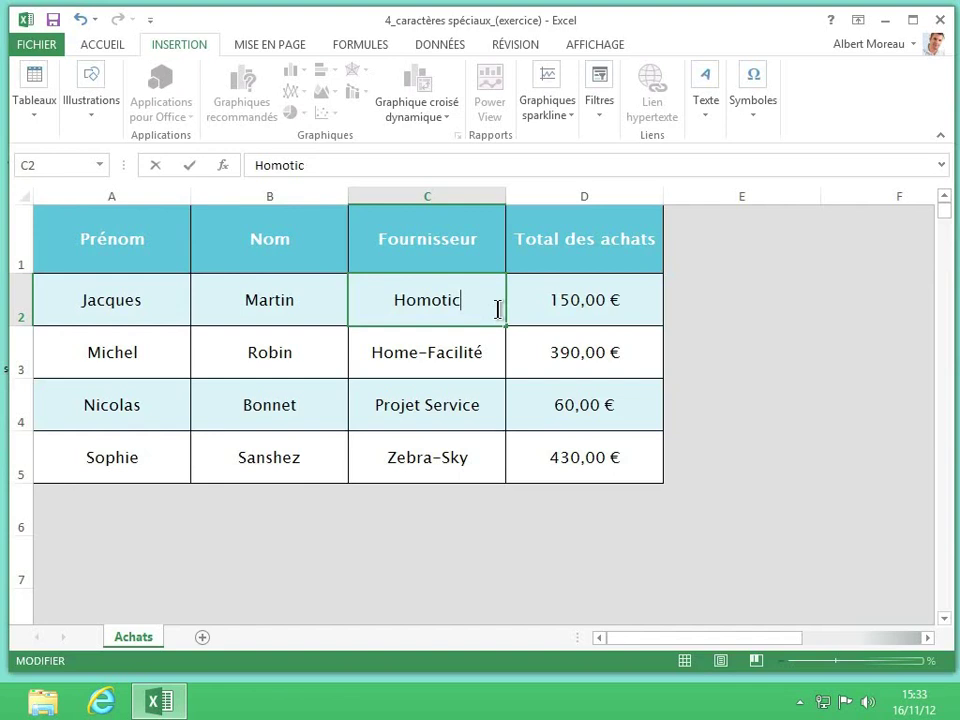
{"action": "type", "text": "©"}
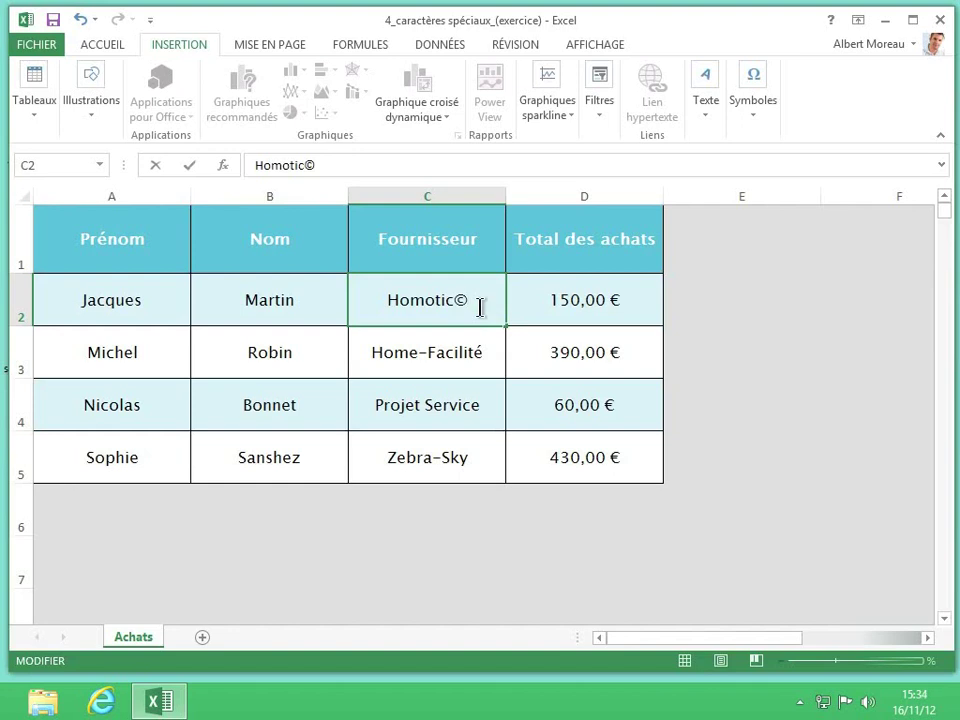
Step: Copy the © symbol from cell C2 and paste it after Home-Facilité in cell C3
{"action": "left_click_drag", "start_coordinate": [476, 301], "coordinate": [456, 300]}
{"action": "key", "text": "ctrl+c"}
{"action": "double_click", "coordinate": [498, 354]}
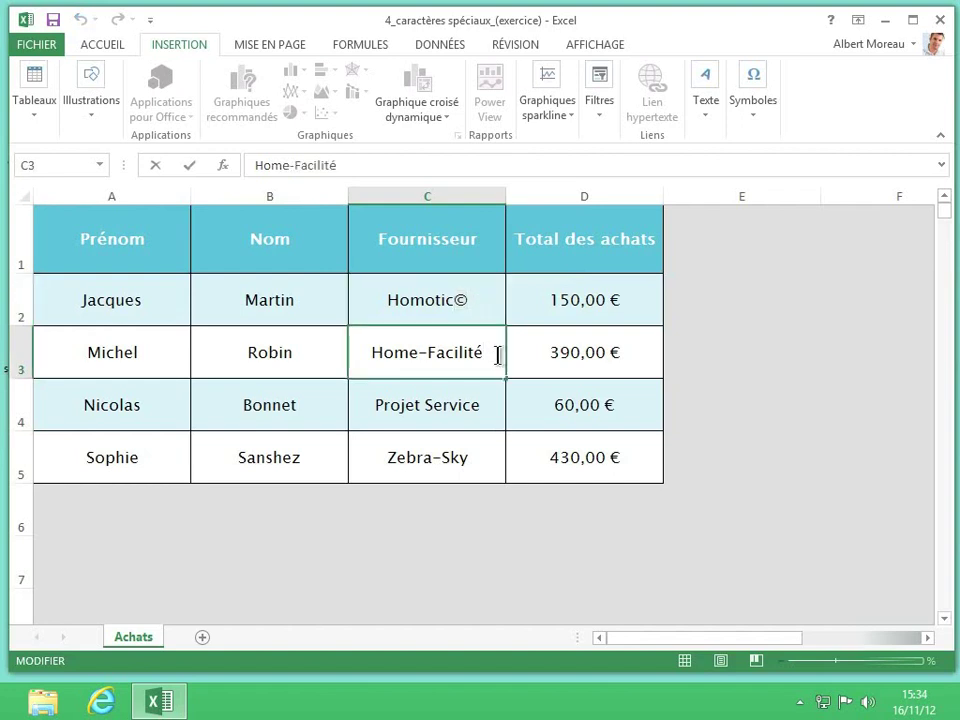
{"action": "key", "text": "ctrl+v"}
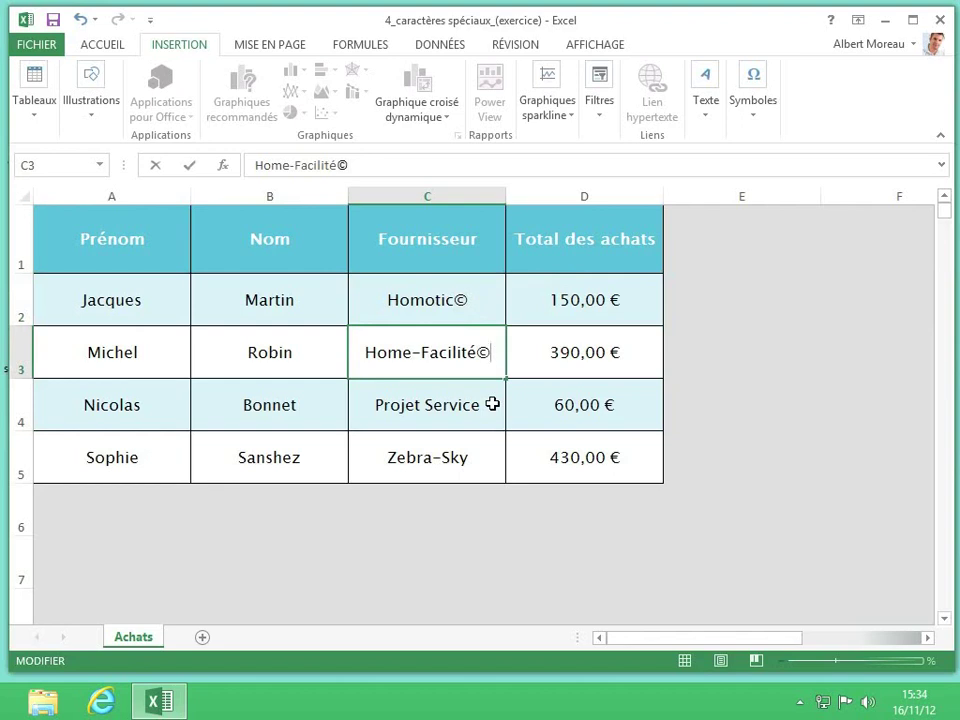
Step: Add the © symbol after Projet Service in cell C4 and after Zebra-Sky in cell C5
{"action": "double_click", "coordinate": [492, 404]}
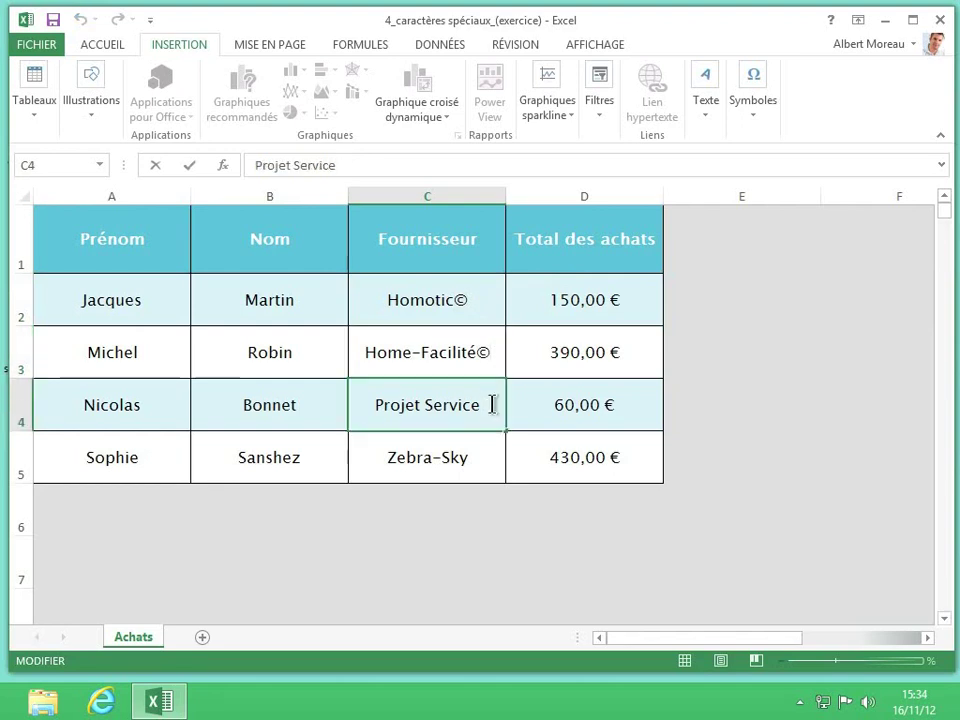
{"action": "type", "text": "©"}
{"action": "double_click", "coordinate": [491, 452]}
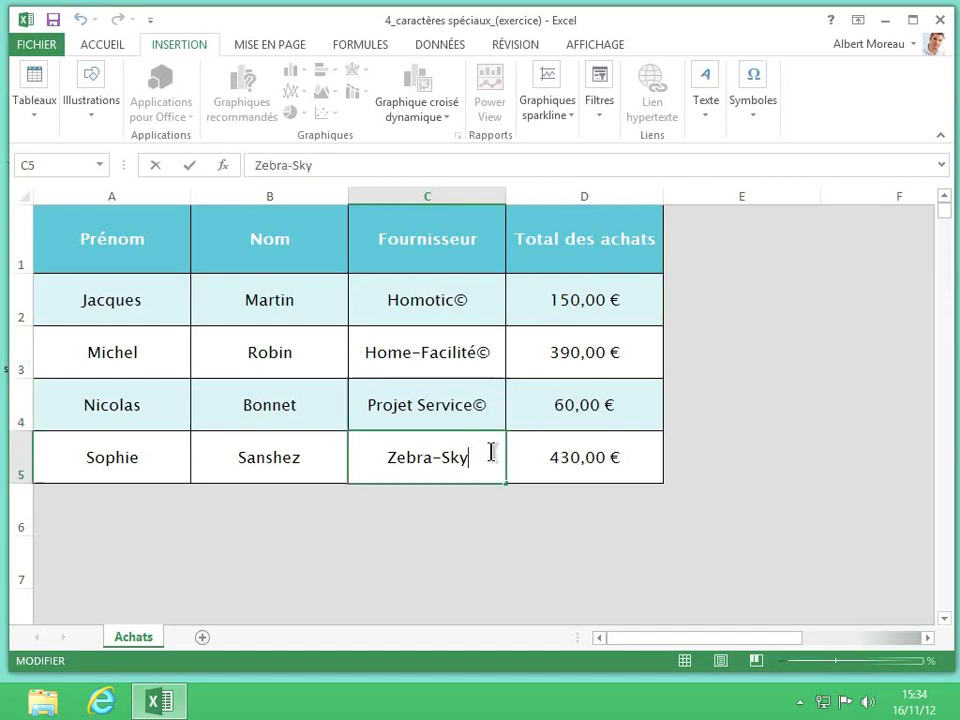
{"action": "type", "text": "©"}
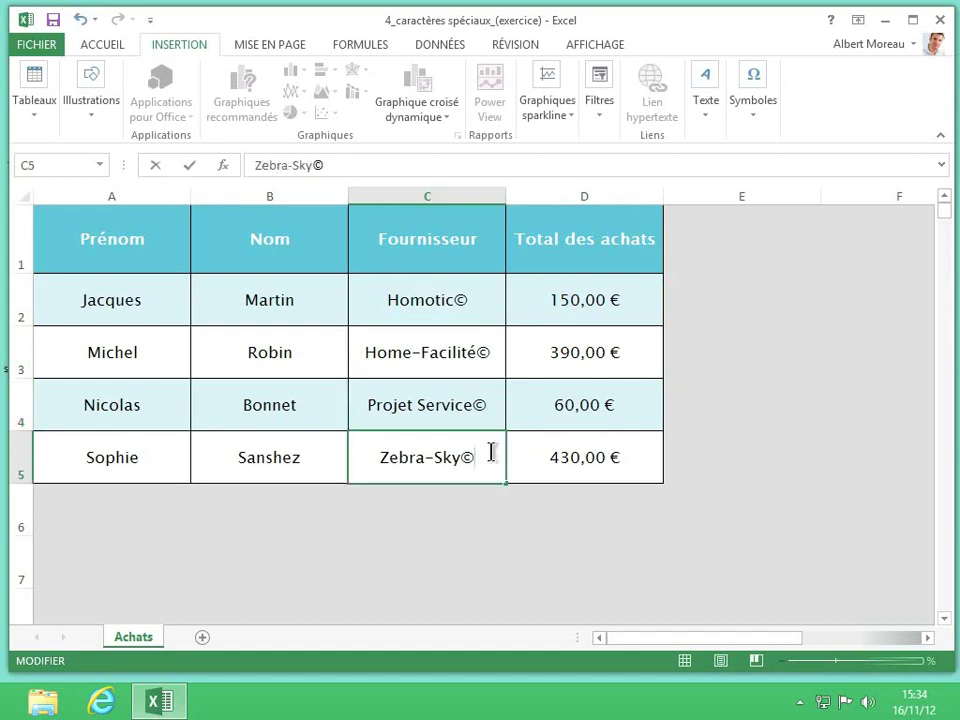
{"action": "key", "text": "Return"}
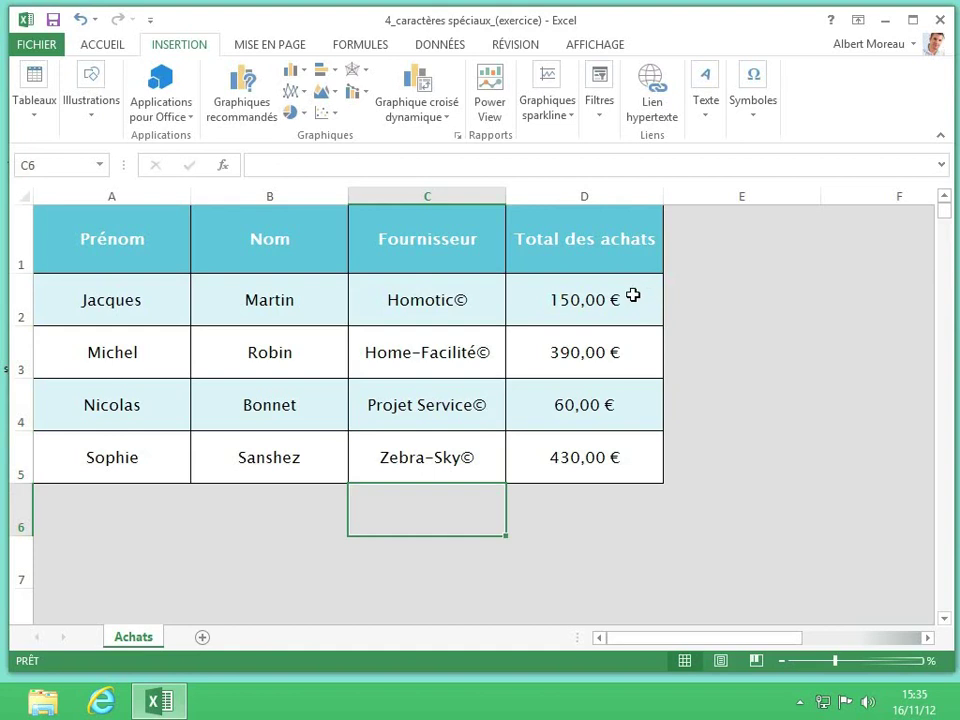
Step: Choose the Monétaire number format with 0 decimals for the purchase totals in D2:D5
{"action": "left_click_drag", "start_coordinate": [634, 294], "coordinate": [637, 459]}
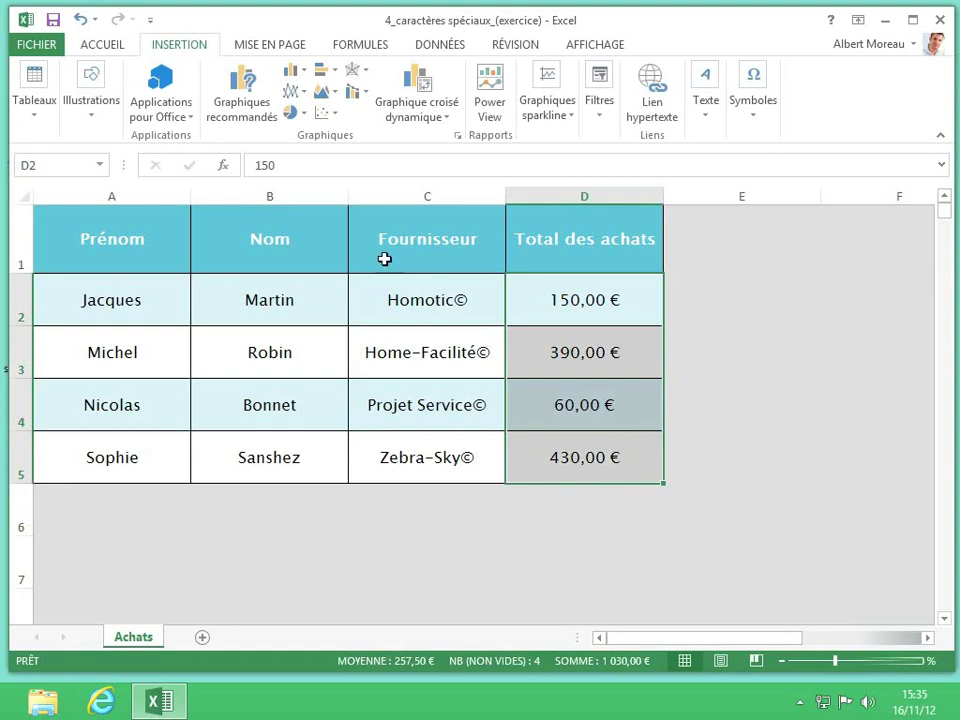
{"action": "left_click", "coordinate": [113, 50]}
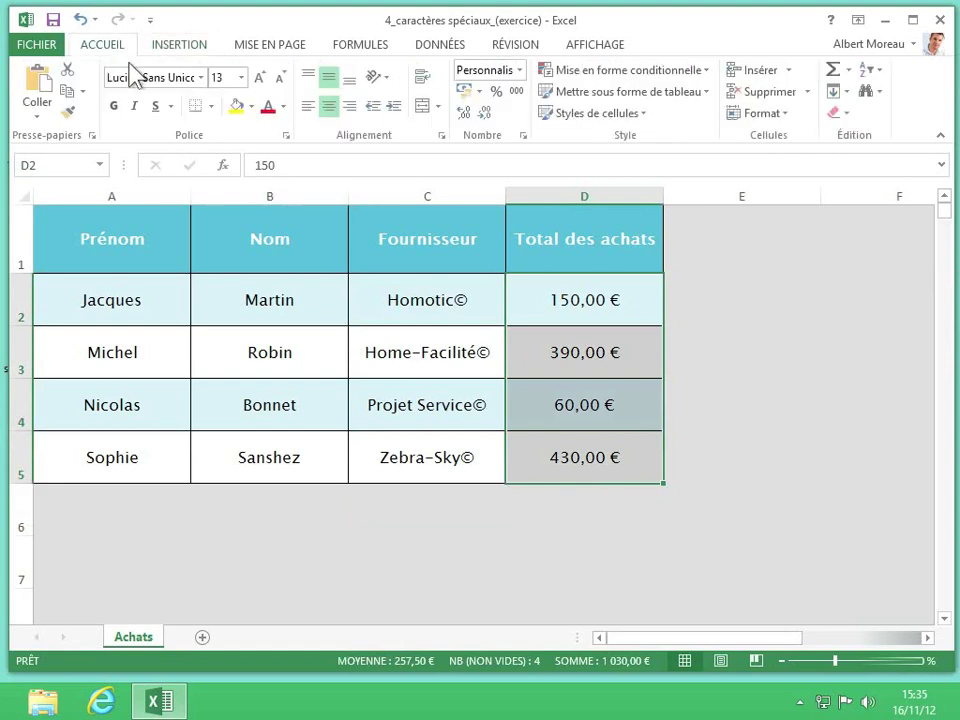
{"action": "left_click", "coordinate": [479, 91]}
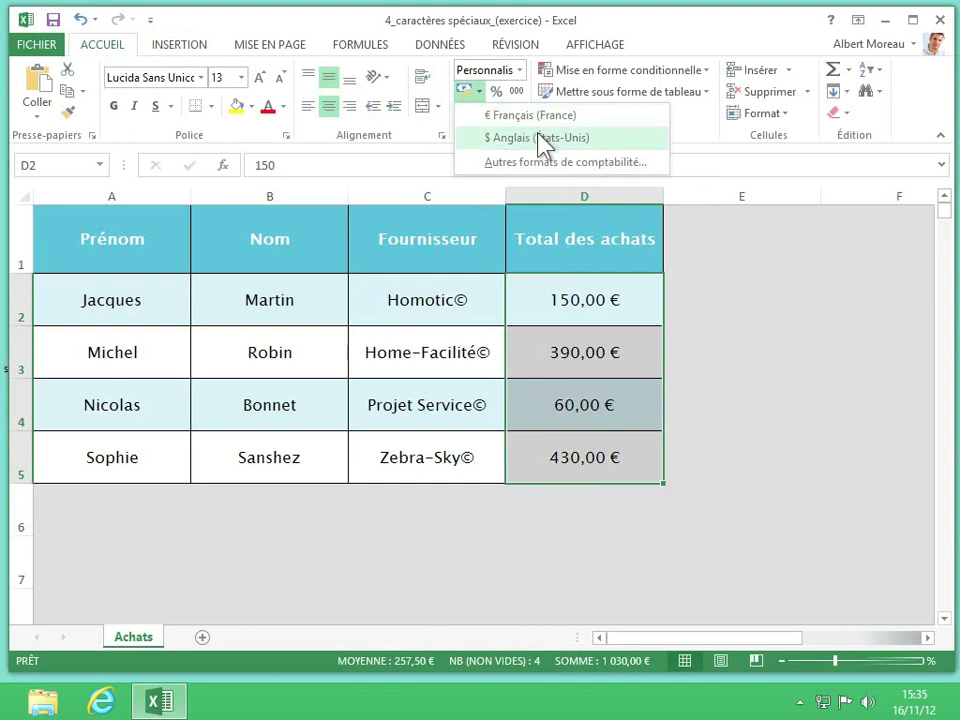
{"action": "left_click", "coordinate": [545, 164]}
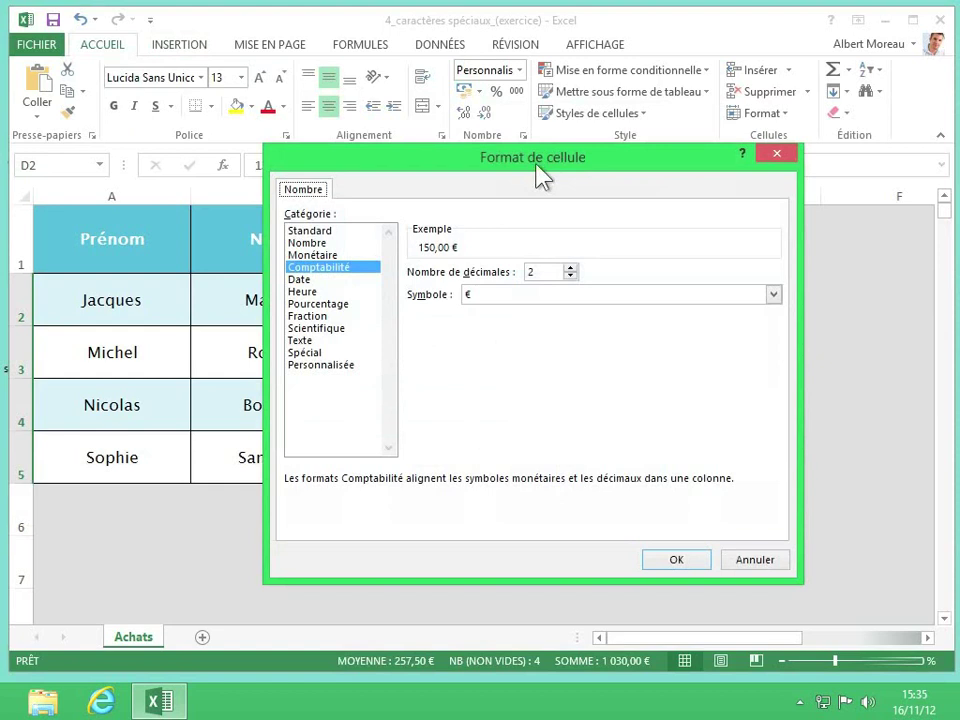
{"action": "left_click", "coordinate": [320, 257]}
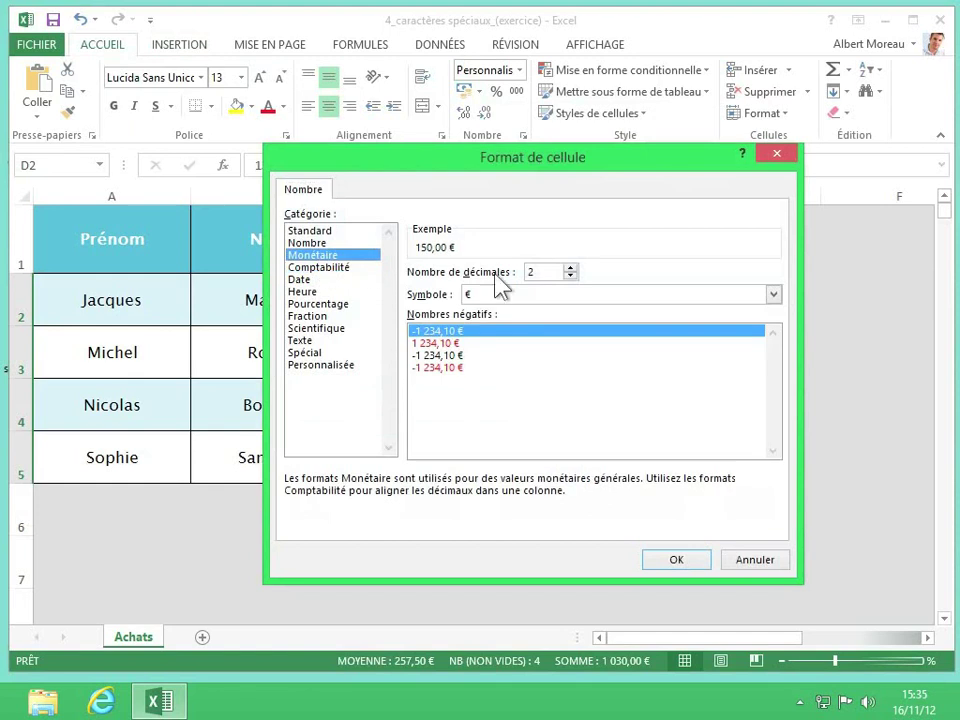
{"action": "left_click", "coordinate": [570, 276]}
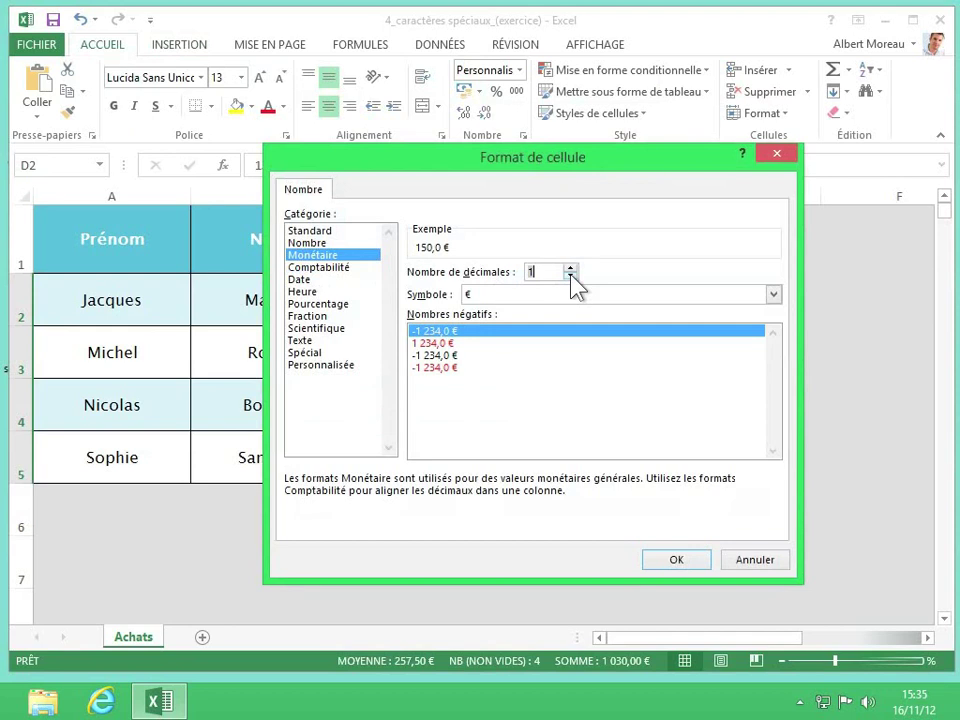
{"action": "left_click", "coordinate": [570, 276]}
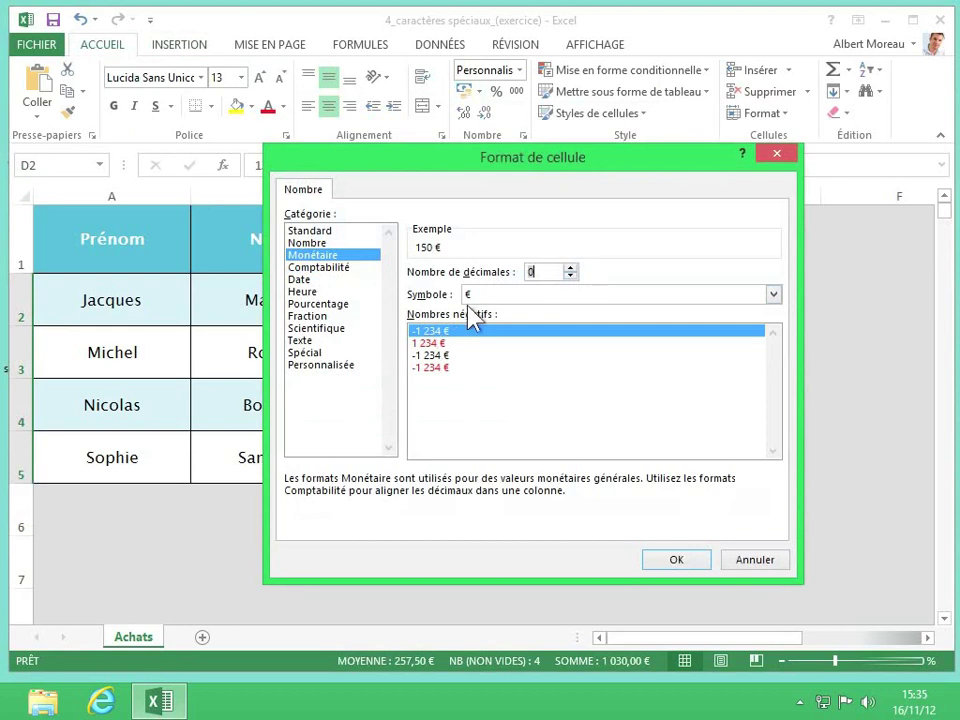
Step: Set the currency symbol of the totals in D2:D5 to ¥ Japonais and apply the format
{"action": "left_click", "coordinate": [774, 296]}
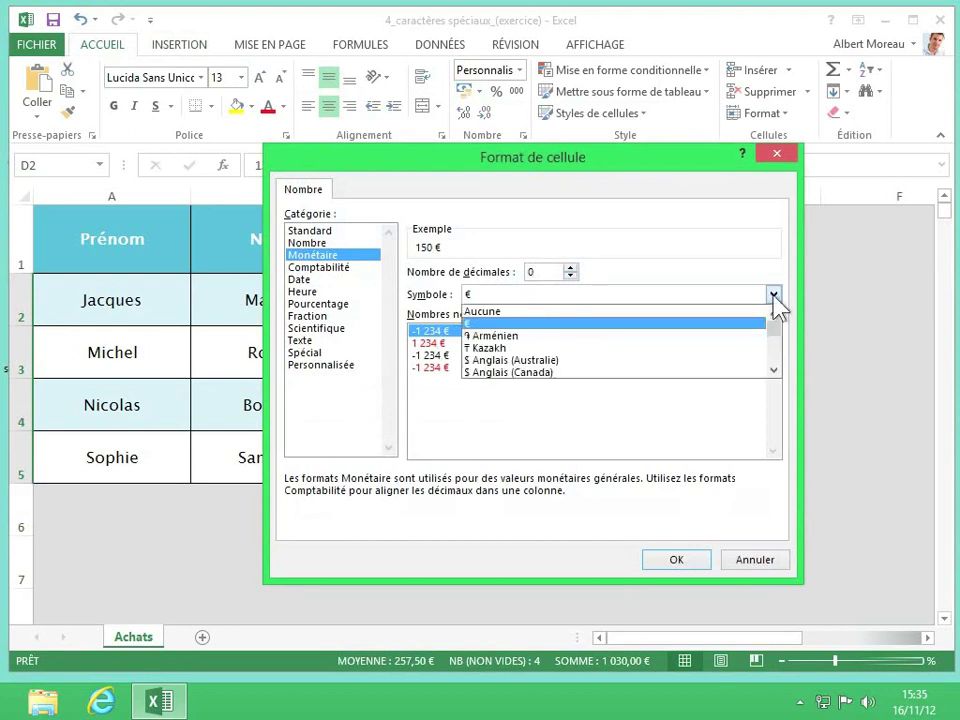
{"action": "left_click", "coordinate": [774, 371]}
{"action": "left_click", "coordinate": [774, 371]}
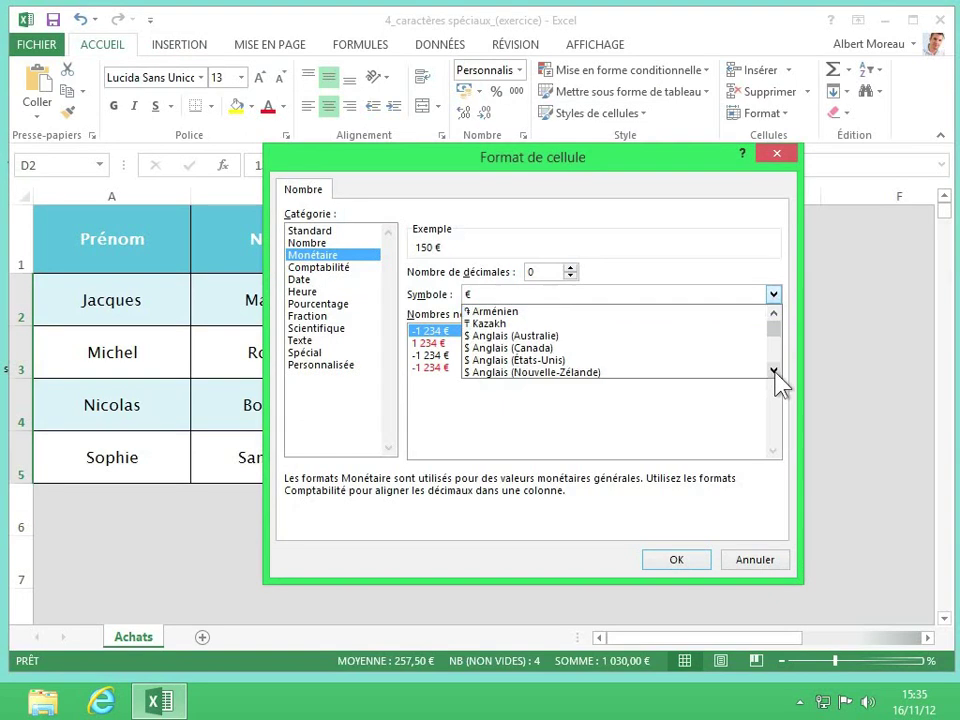
{"action": "left_click", "coordinate": [774, 371]}
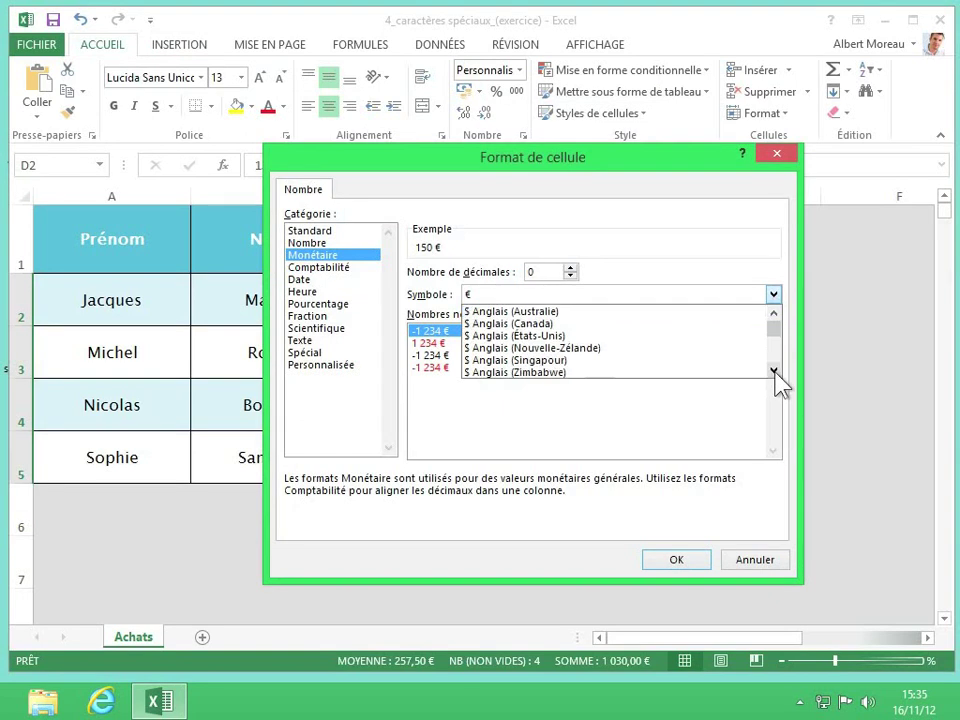
{"action": "left_click_drag", "start_coordinate": [778, 340], "coordinate": [775, 316]}
{"action": "left_click", "coordinate": [774, 316]}
{"action": "left_click", "coordinate": [774, 316]}
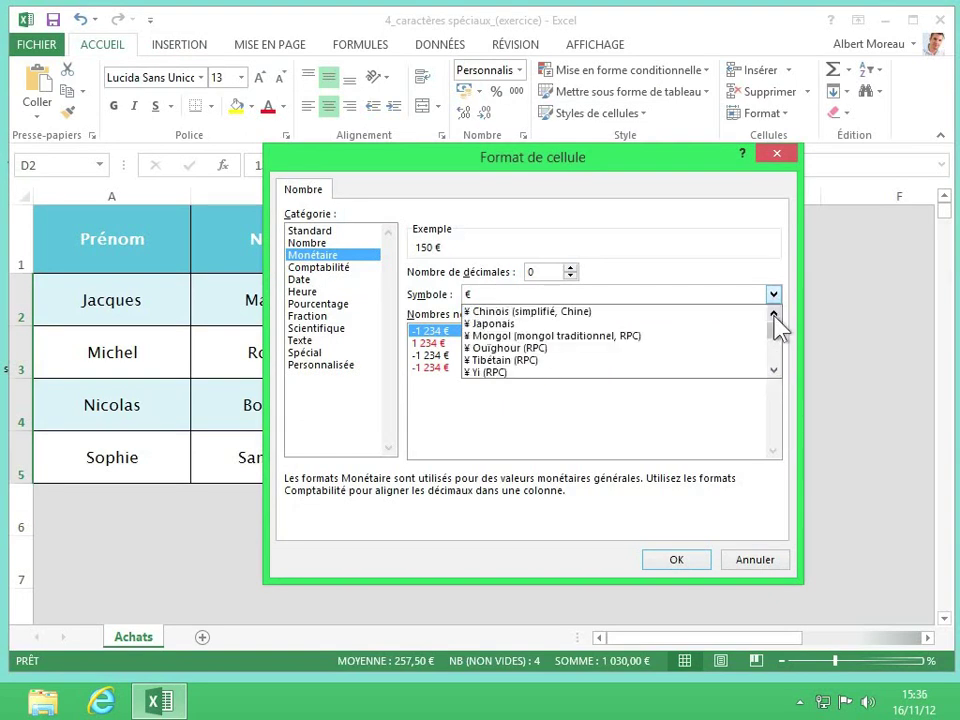
{"action": "left_click", "coordinate": [493, 324]}
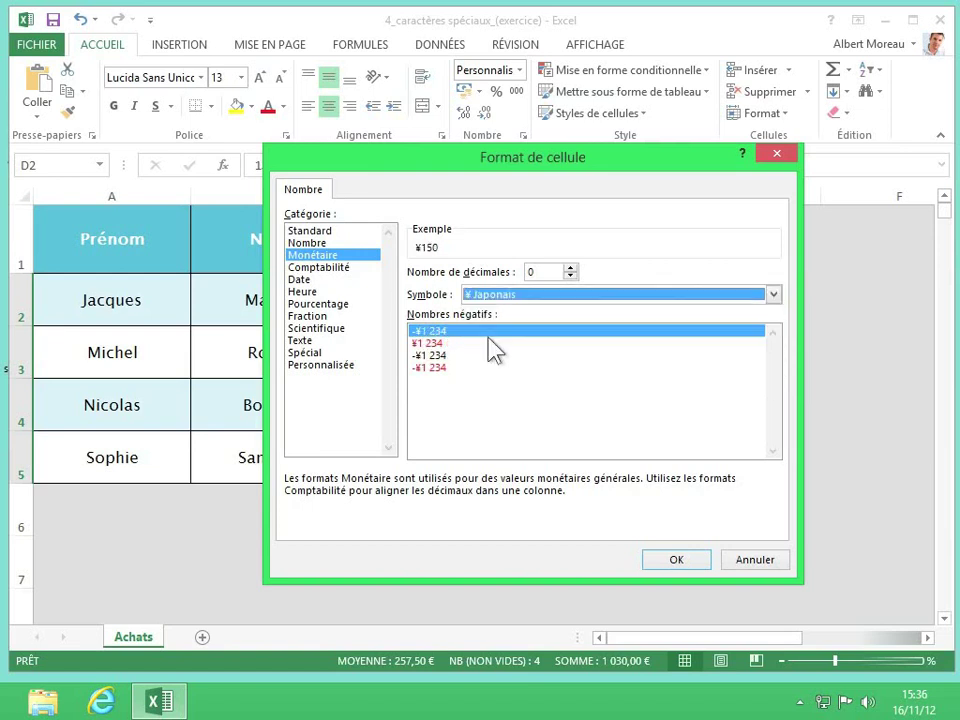
{"action": "left_click", "coordinate": [656, 557]}
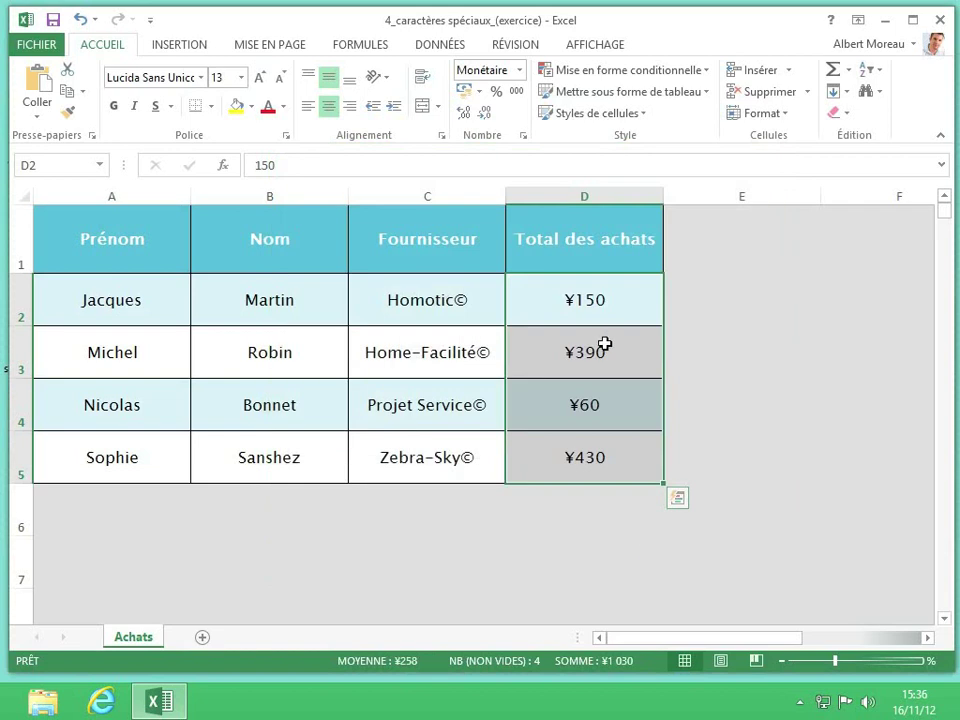
{"action": "left_click", "coordinate": [634, 311]}
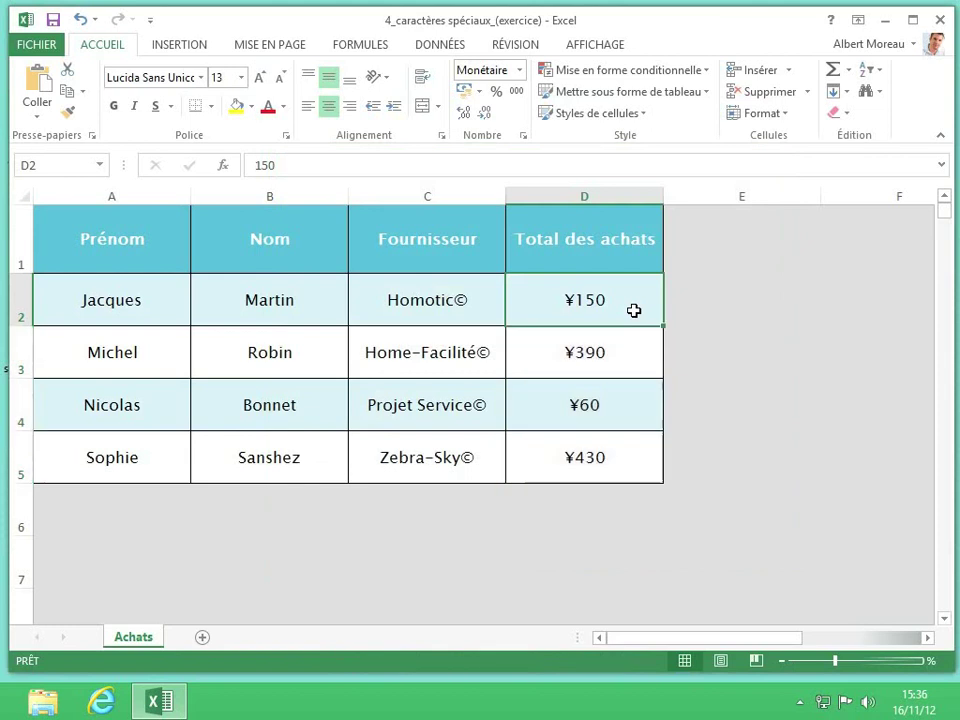